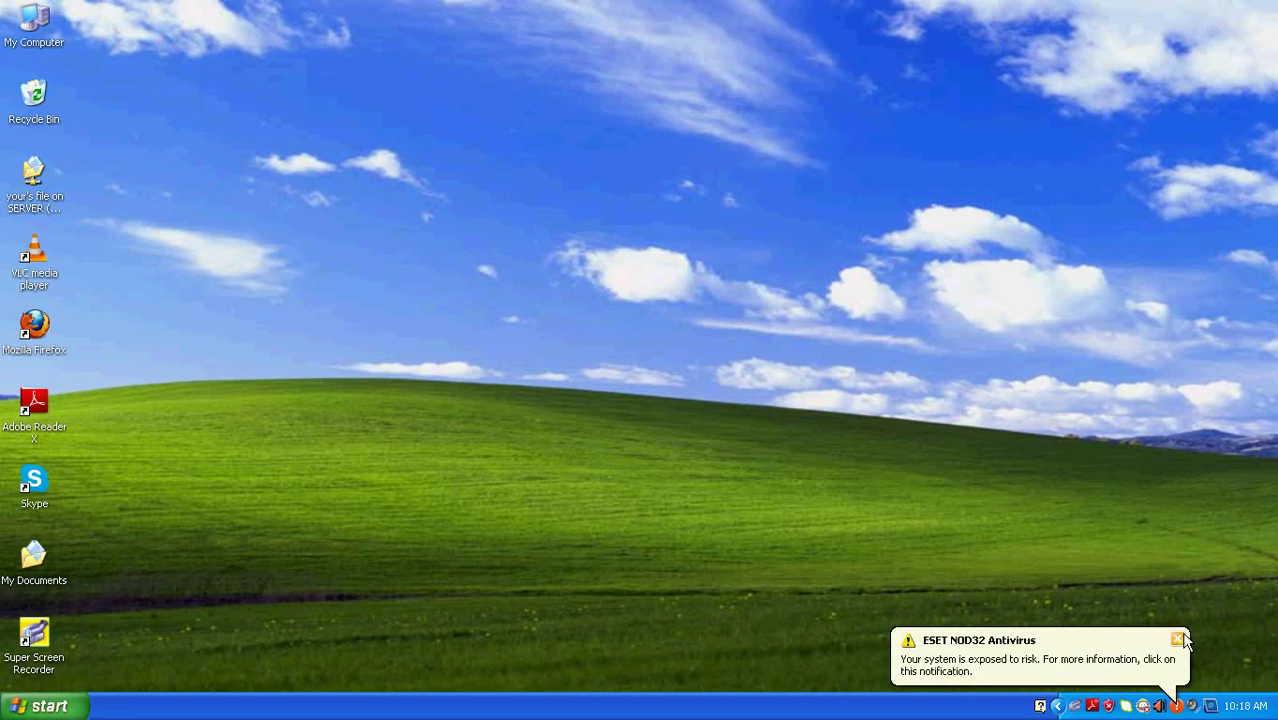
- Dismiss the ESET NOD32 antivirus warning balloon in the system tray
left_click(1178, 639)
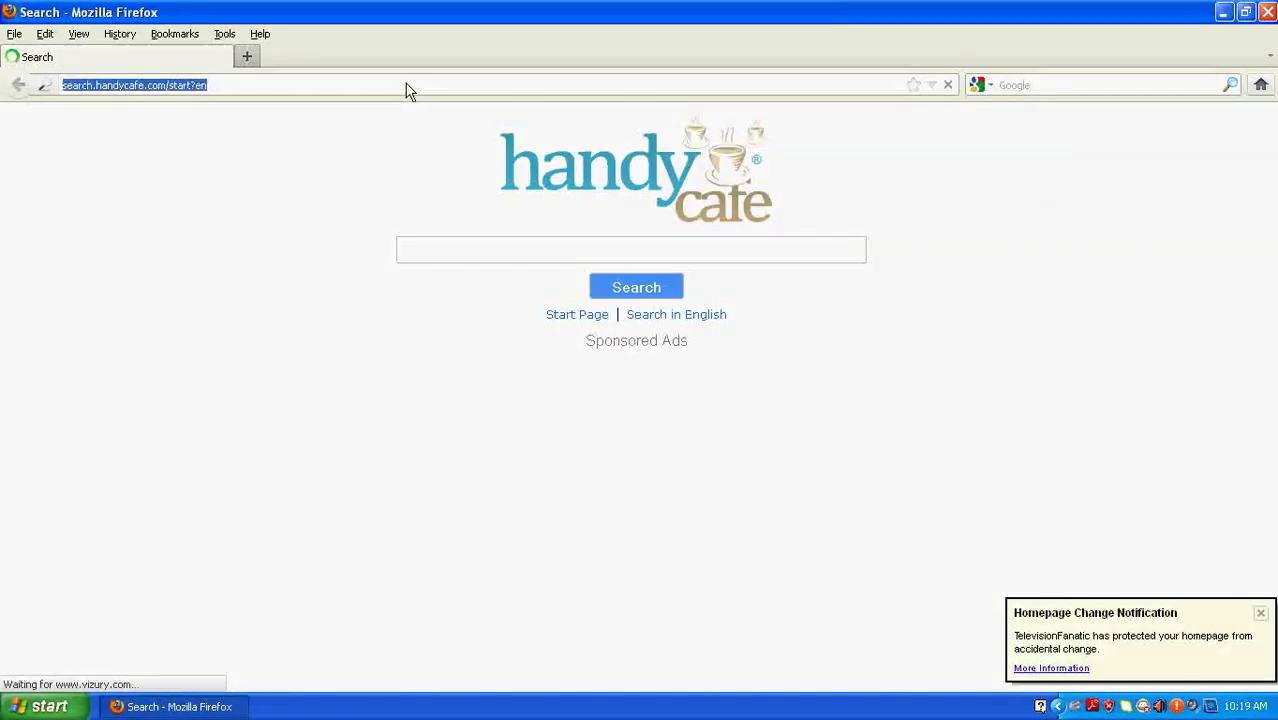
- Dismiss the homepage notification and load the router address 192.168.1.1
left_click(1259, 611)
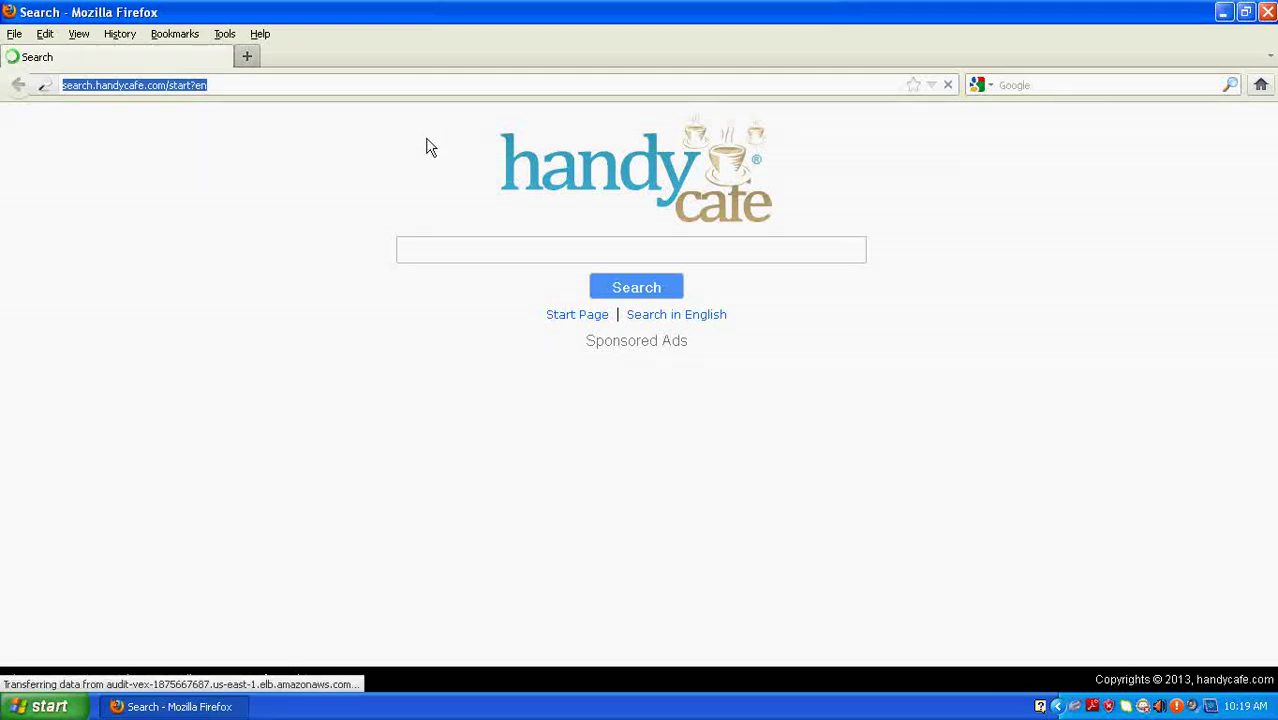
type("1")
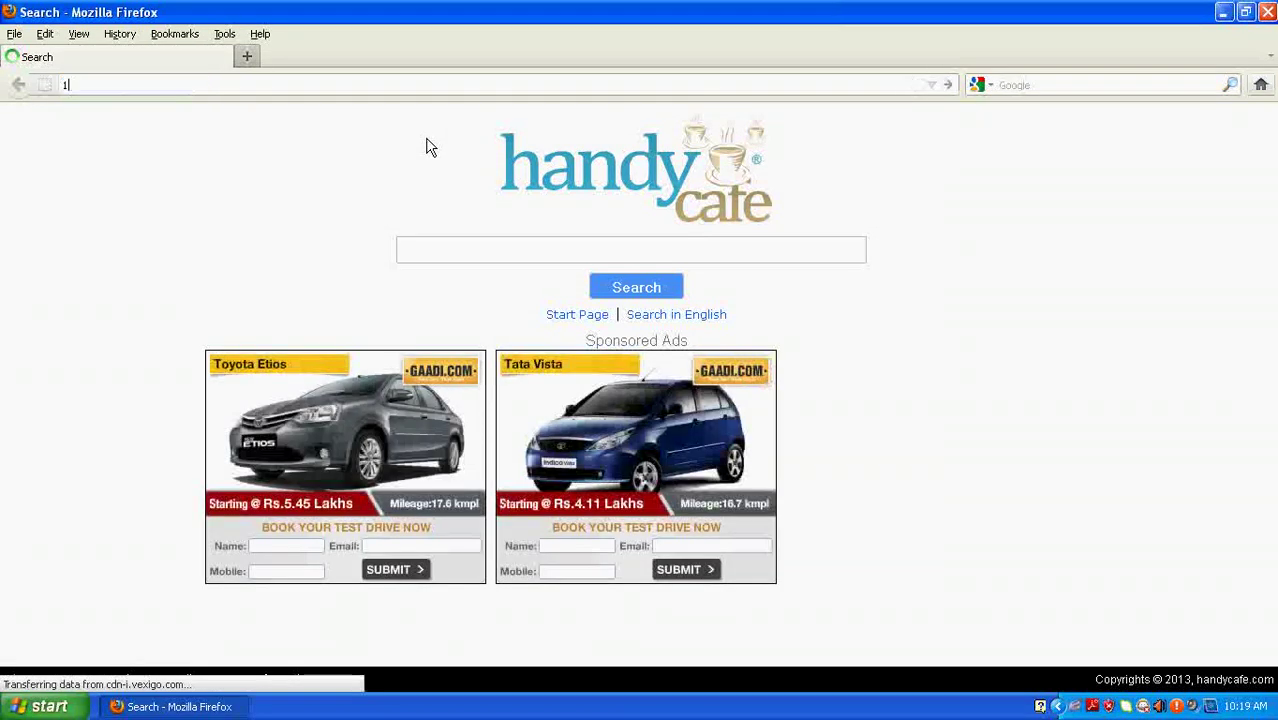
type("92.")
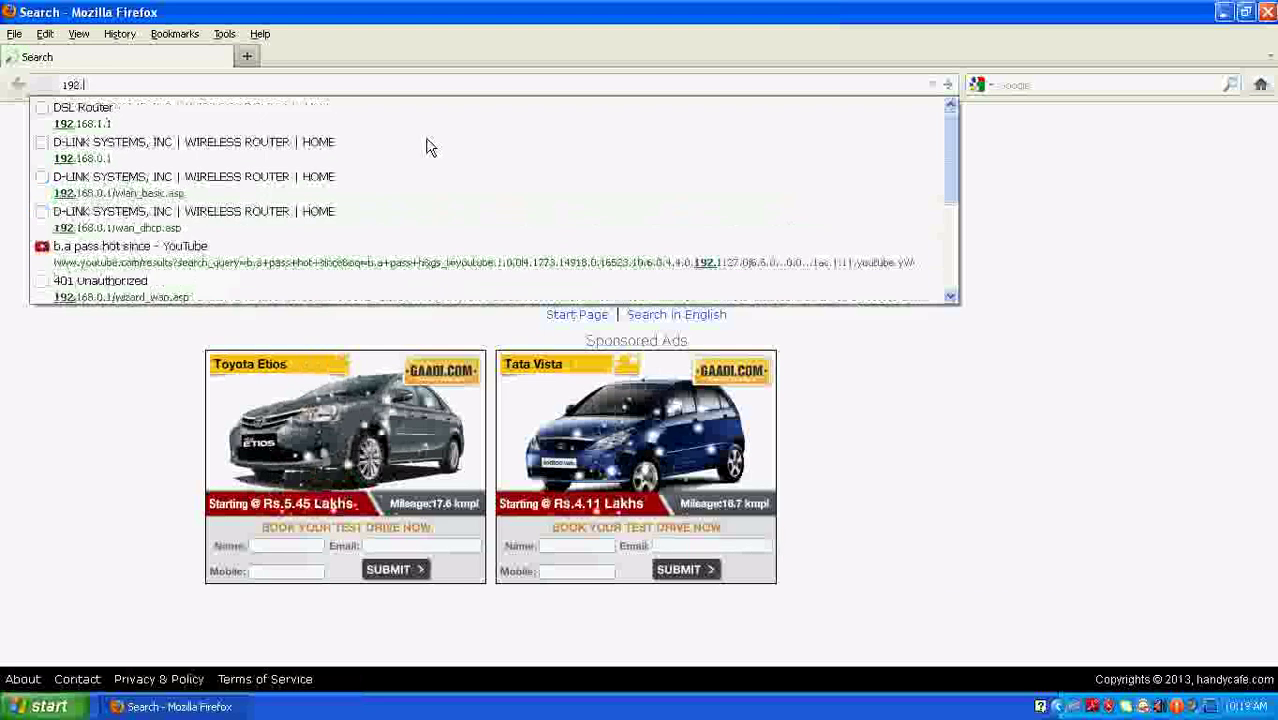
type("168.1")
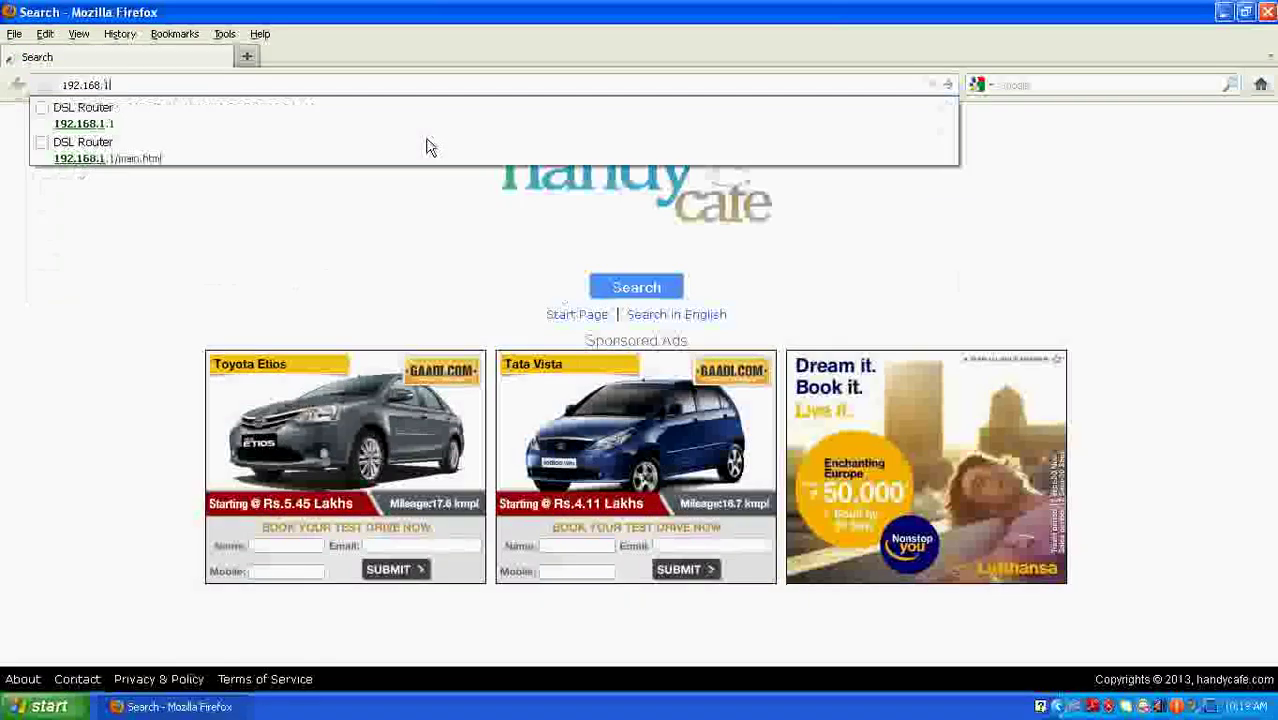
type(".1")
key("Return")
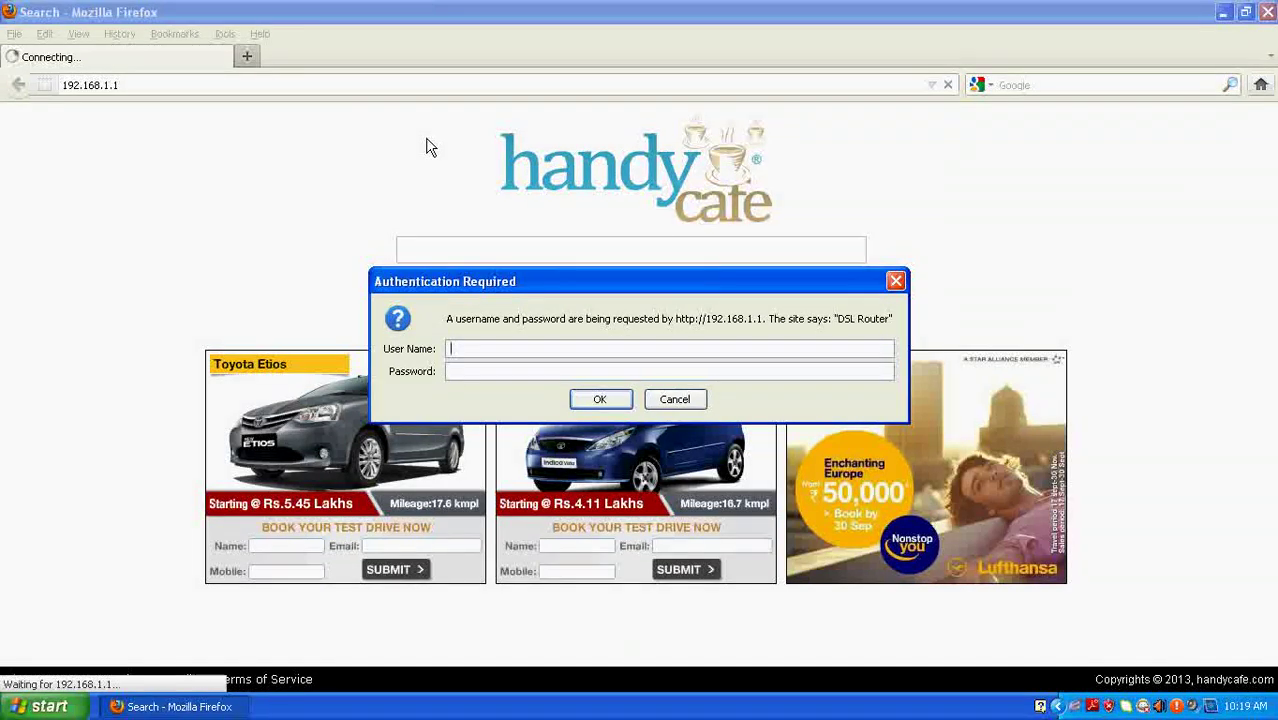
- Sign in to the router with its admin username and password
type("amnin")
key("BackSpace")
key("BackSpace")
key("BackSpace")
key("BackSpace")
type("dmin")
left_click(472, 375)
type("admin")
left_click(600, 400)
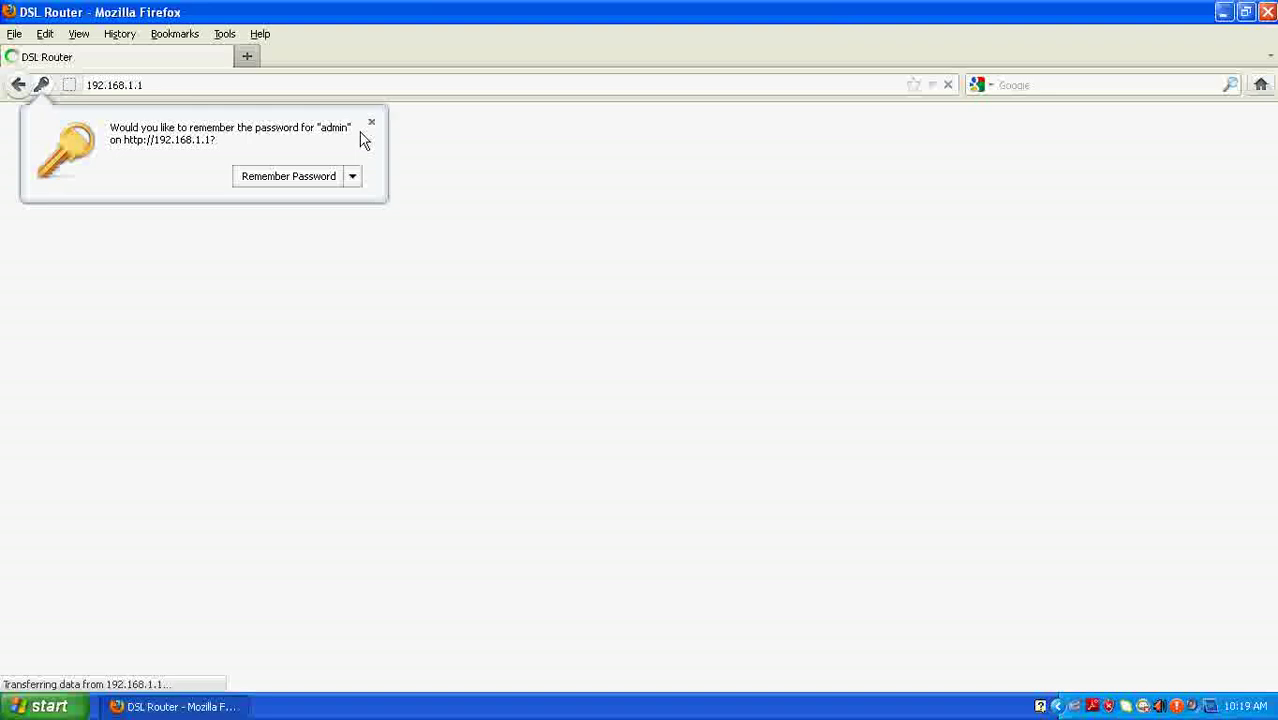
- Decline saving the password and go to Advanced Setup > Security > Parental Control > URL Filter
left_click(372, 124)
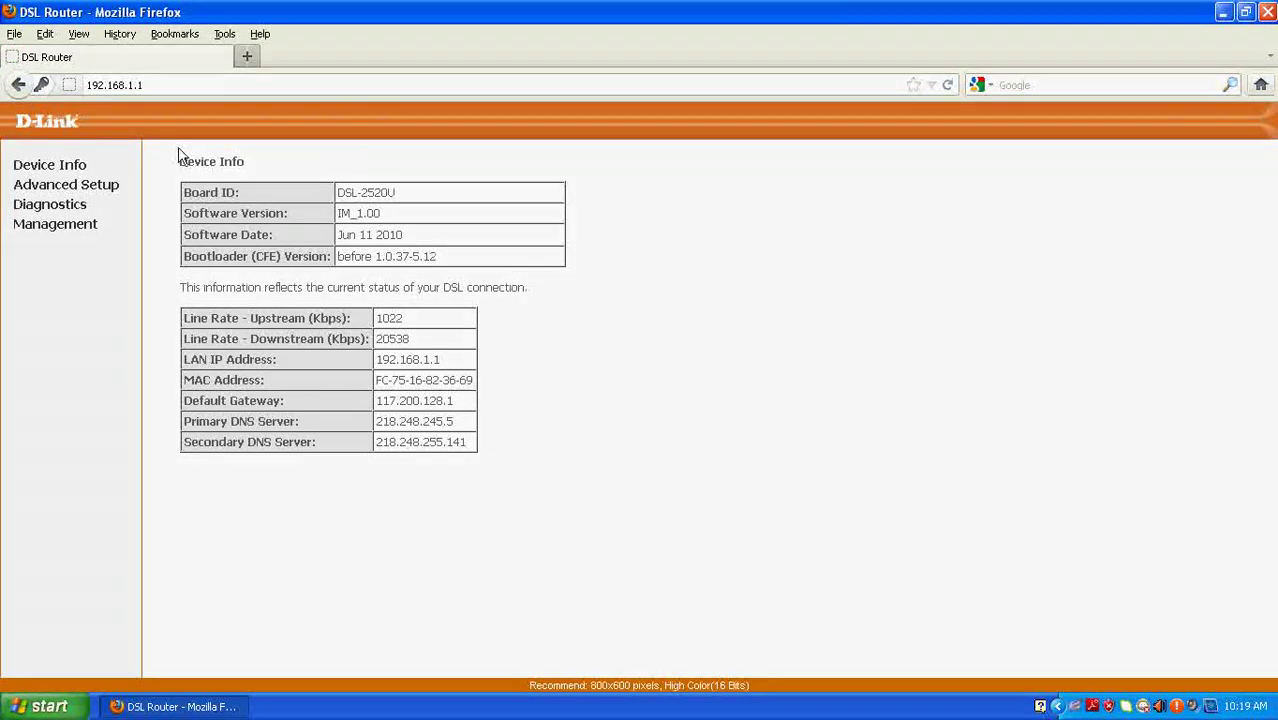
left_click(78, 188)
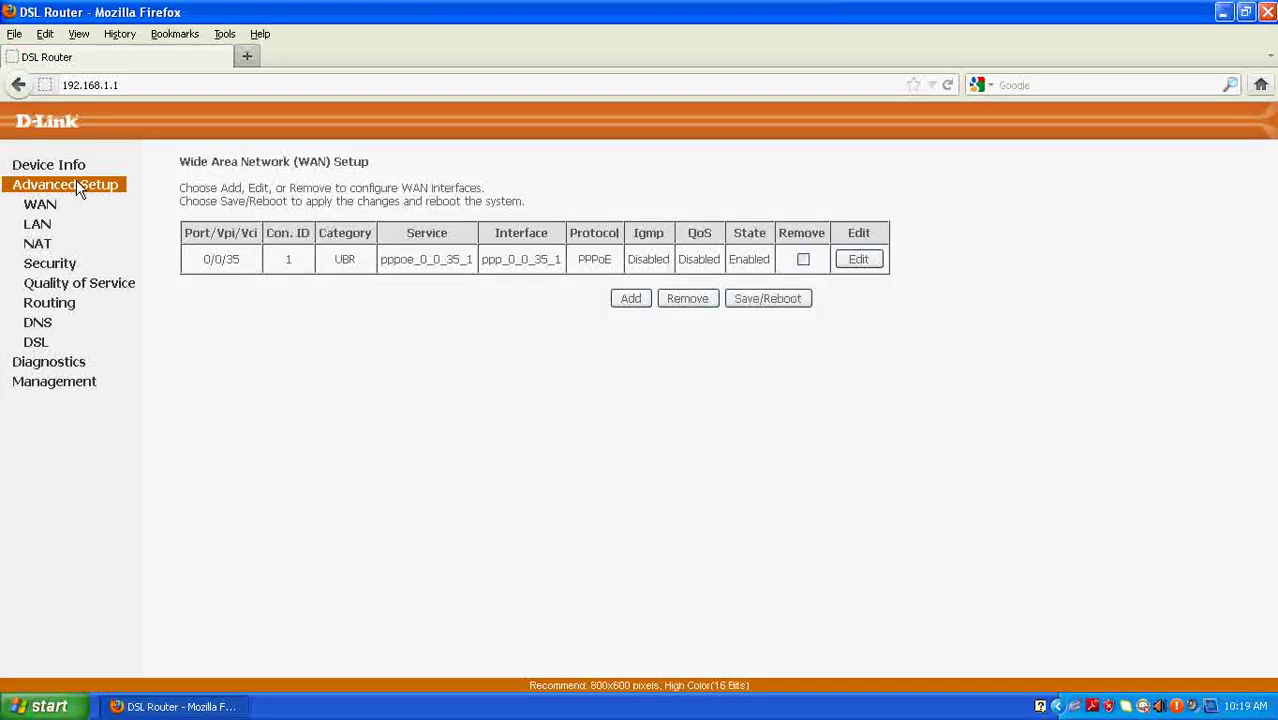
left_click(44, 268)
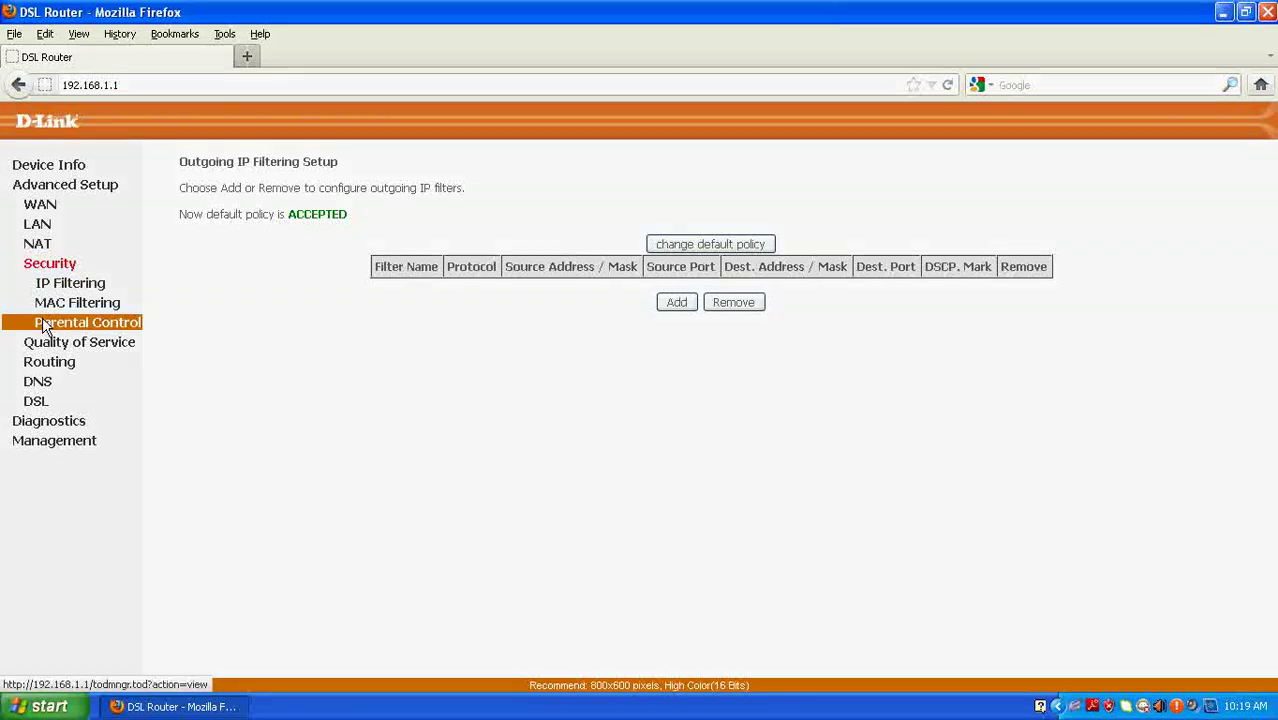
left_click(101, 331)
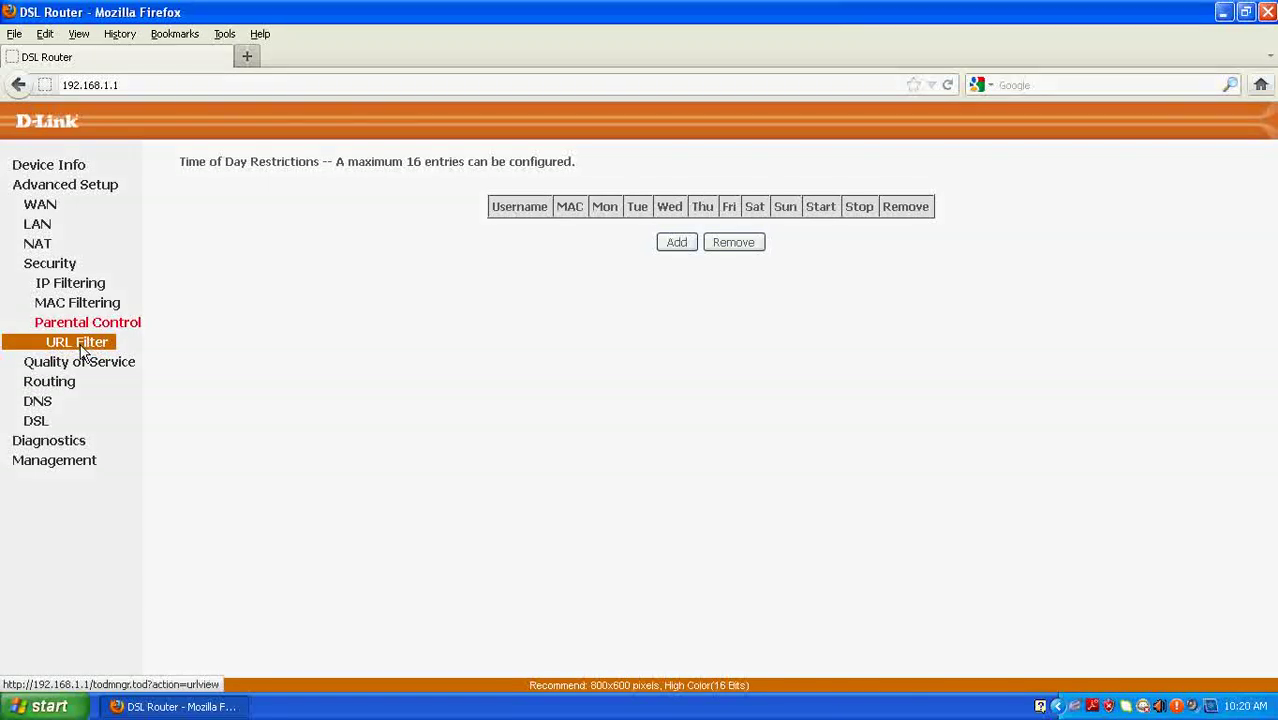
left_click(86, 350)
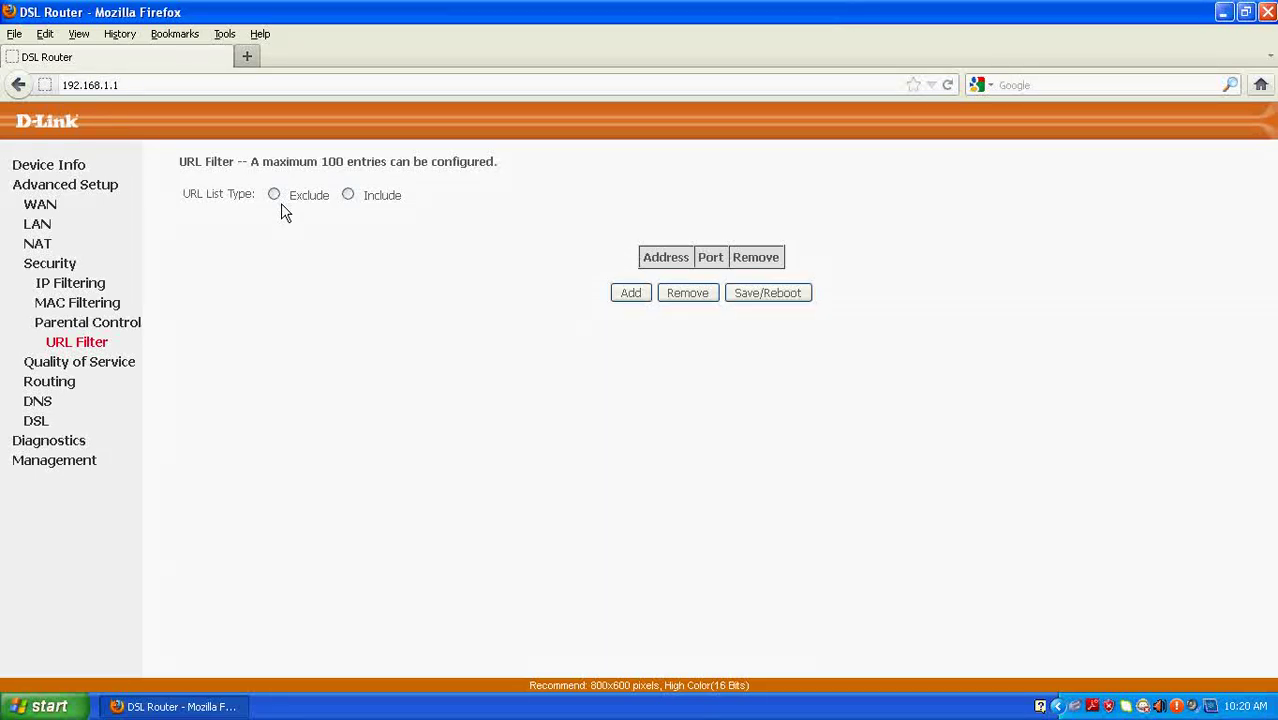
- Set URL List Type to Exclude and start a new URL filter entry
left_click(274, 195)
left_click(632, 294)
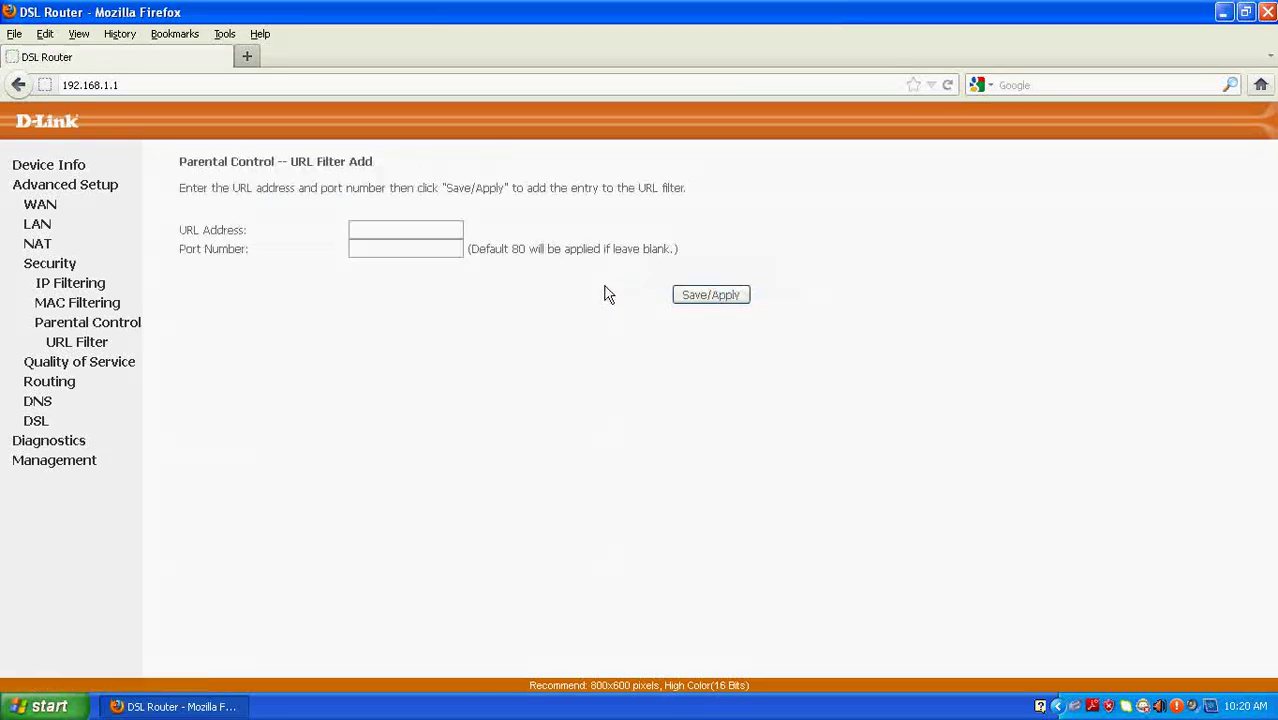
- Add facebook.com as a URL filter entry, leaving Port blank, and save it
left_click(389, 235)
type("facebook.com")
left_click(698, 295)
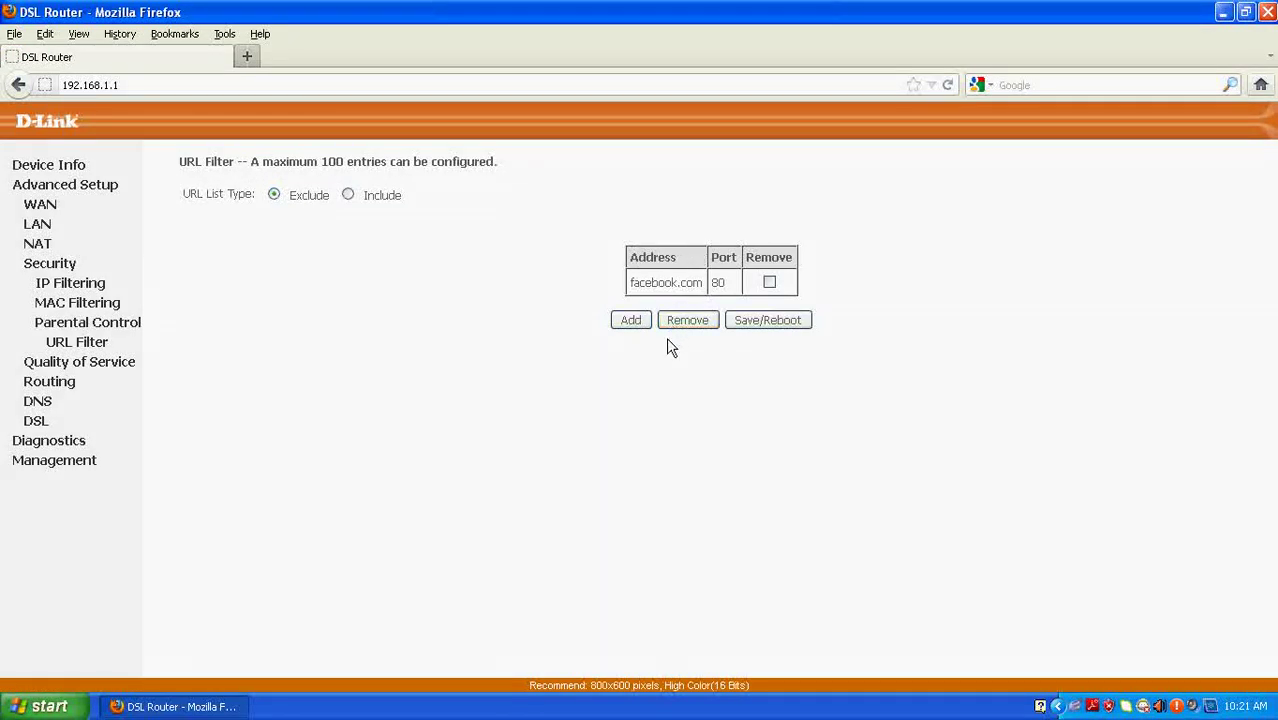
- Add a second URL filter entry for youtube.com and save it
left_click(631, 321)
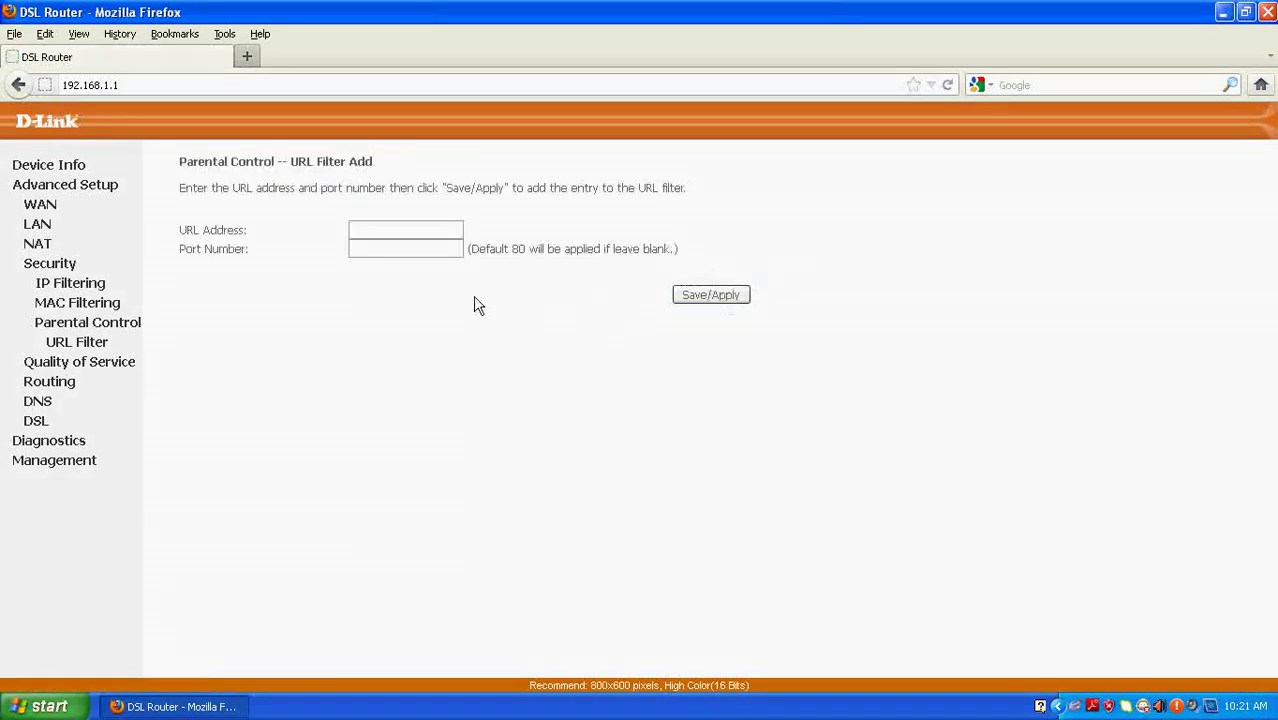
left_click(392, 240)
type("youtube.com")
left_click(706, 296)
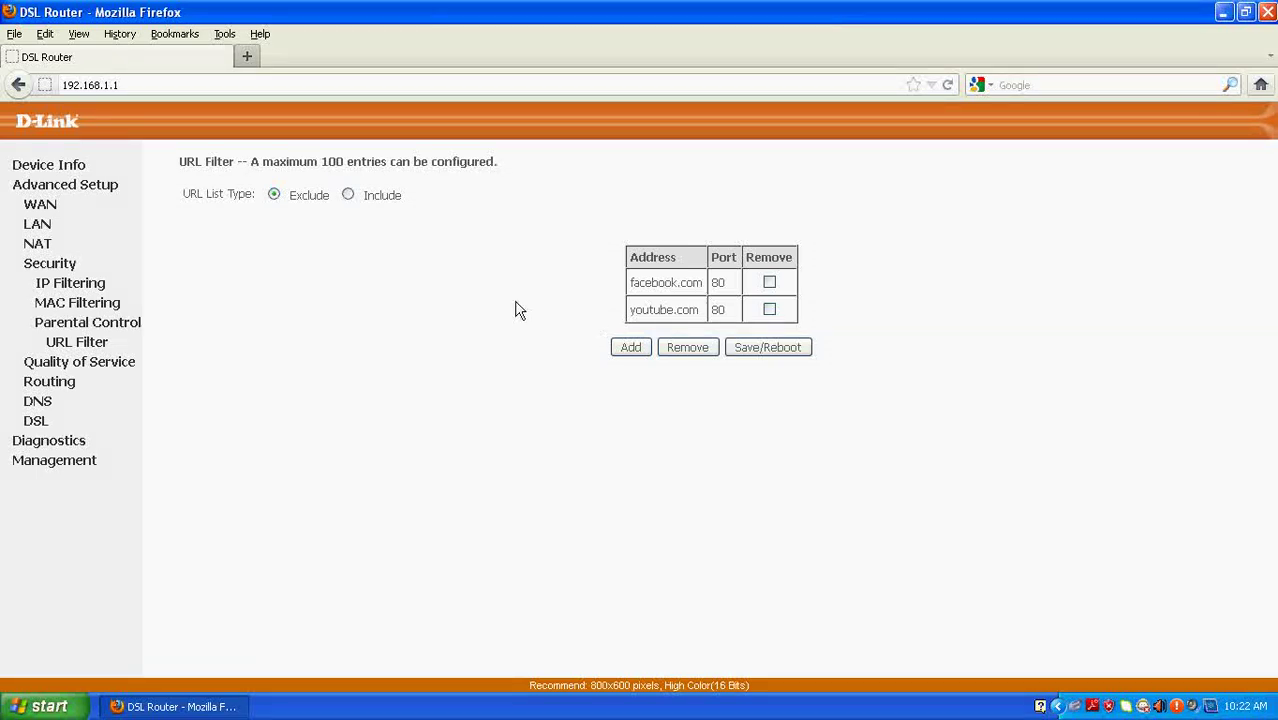
- Change the URL List Type radio option from Exclude to Include
left_click(348, 196)
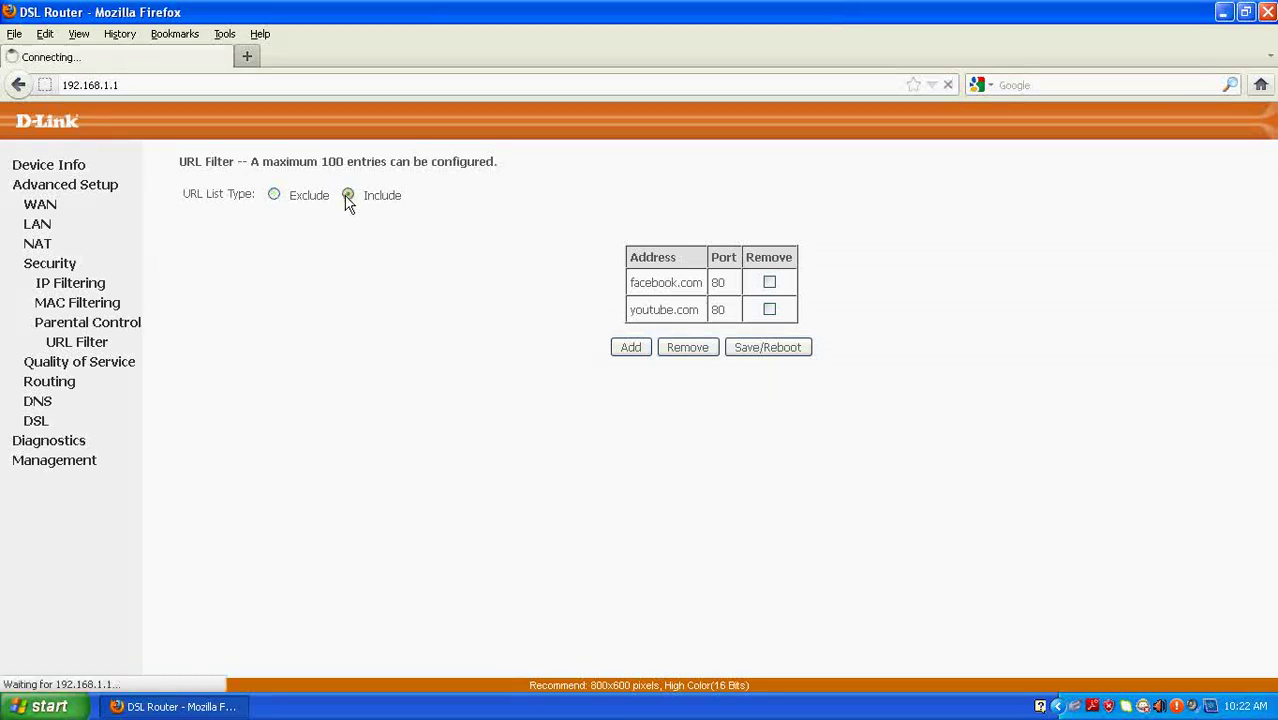